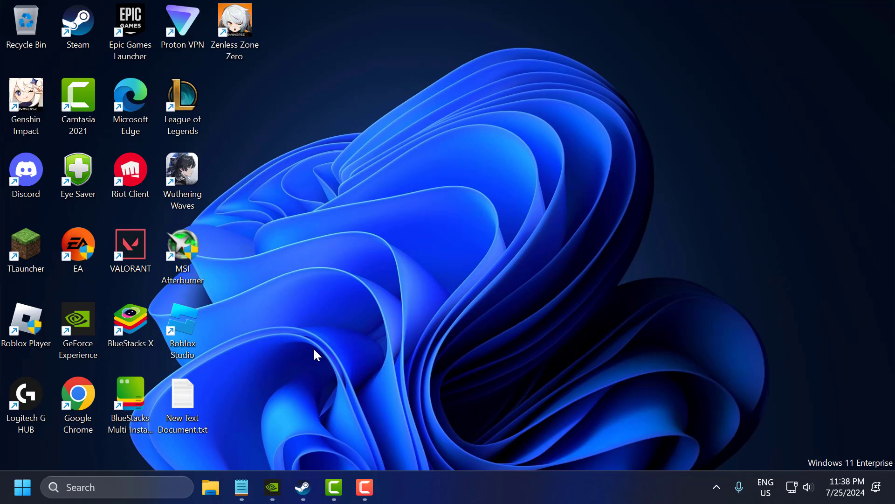
Check GeForce Experience for driver updates, confirming Game Ready driver 475.14 is current, then close it
{"action": "left_click", "coordinate": [276, 480]}
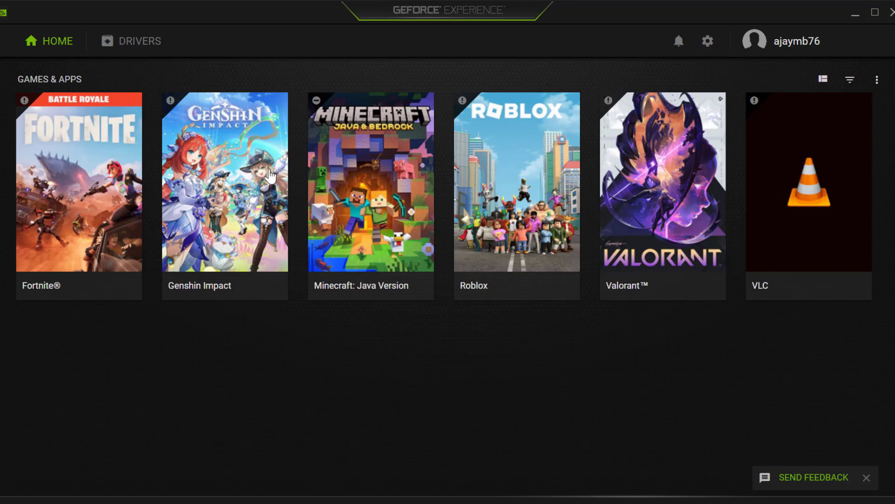
{"action": "left_click", "coordinate": [122, 55]}
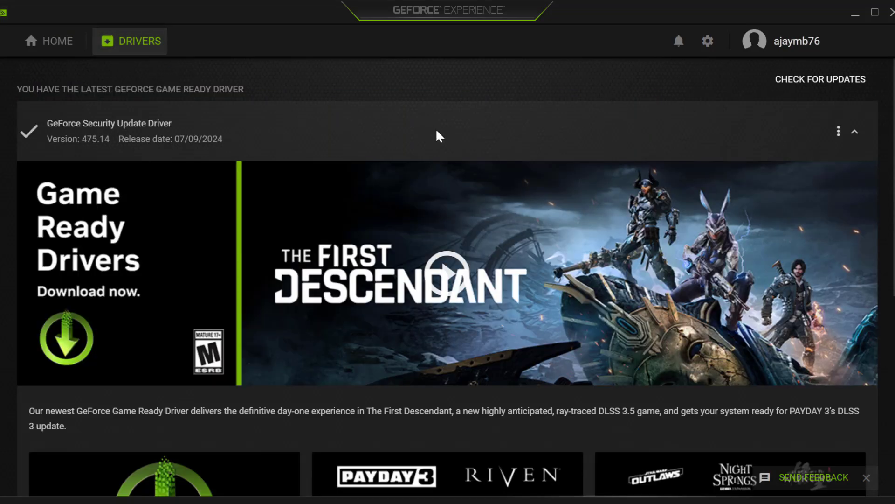
{"action": "left_click", "coordinate": [830, 89]}
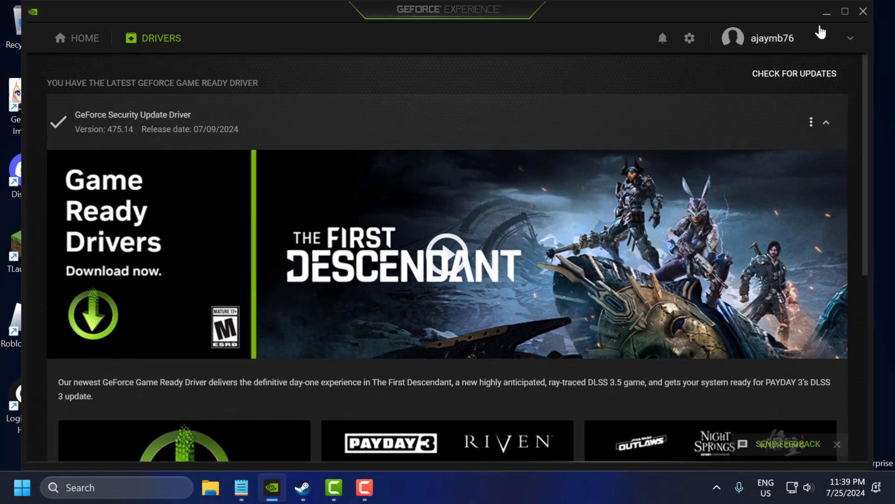
{"action": "left_click", "coordinate": [860, 14]}
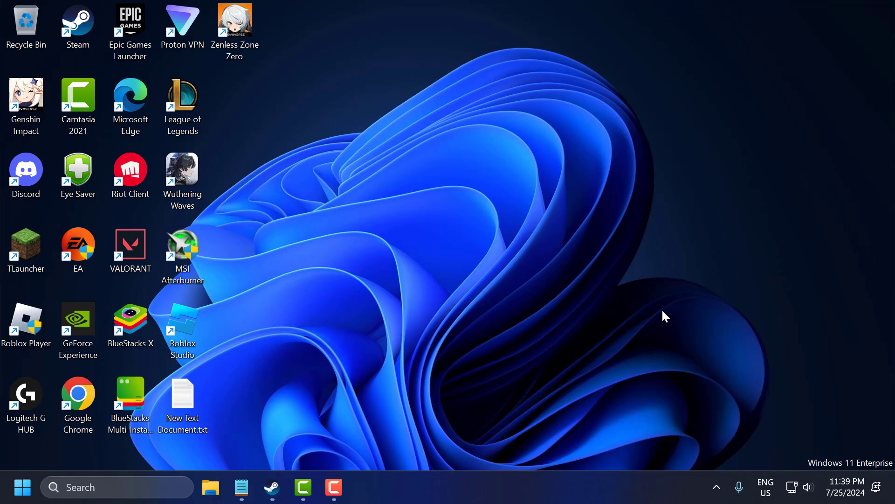
Verify the integrity of Clicker Heroes' installed files in Steam (446 validated), then close Steam
{"action": "left_click", "coordinate": [717, 487]}
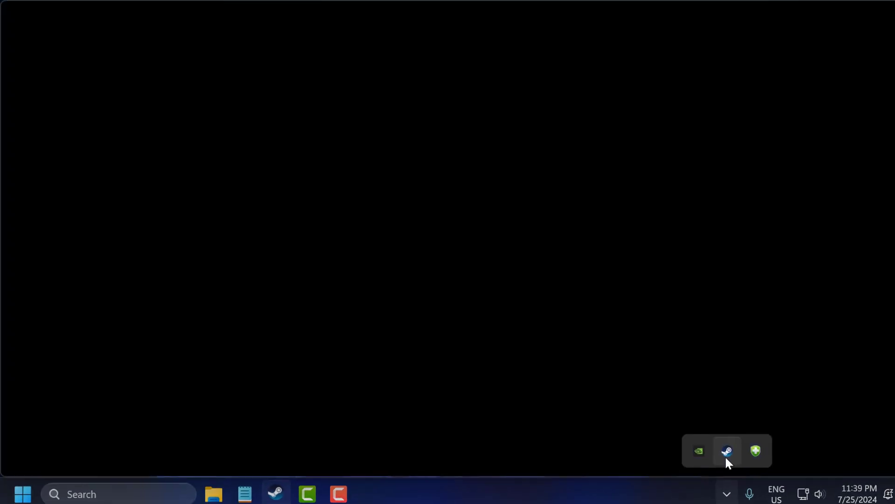
{"action": "left_click", "coordinate": [727, 452]}
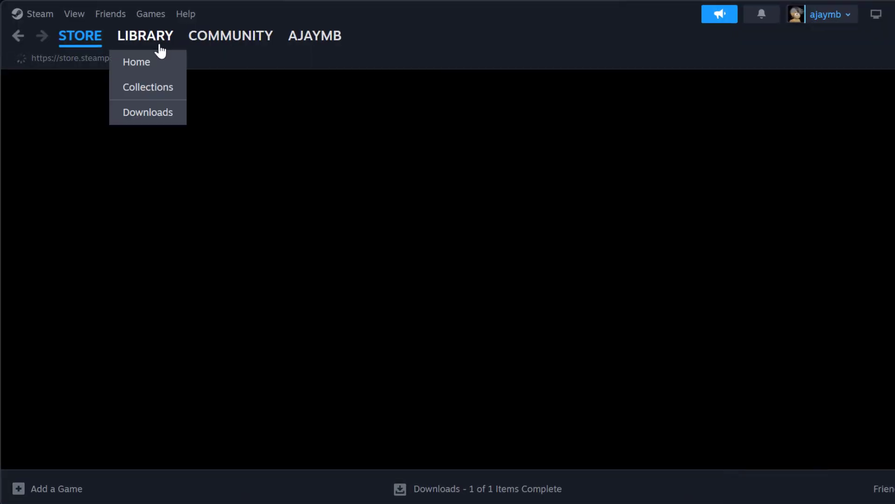
{"action": "left_click", "coordinate": [156, 52]}
{"action": "right_click", "coordinate": [73, 232]}
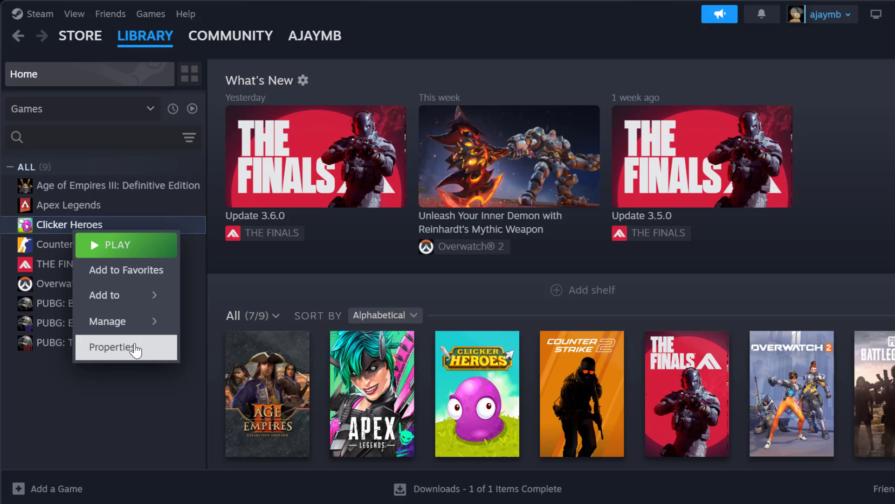
{"action": "left_click", "coordinate": [172, 345]}
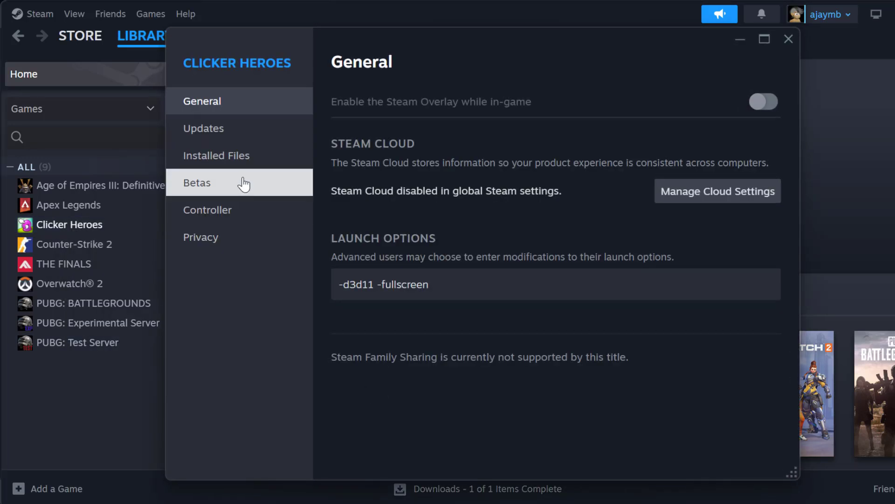
{"action": "left_click", "coordinate": [228, 158]}
{"action": "left_click", "coordinate": [685, 216]}
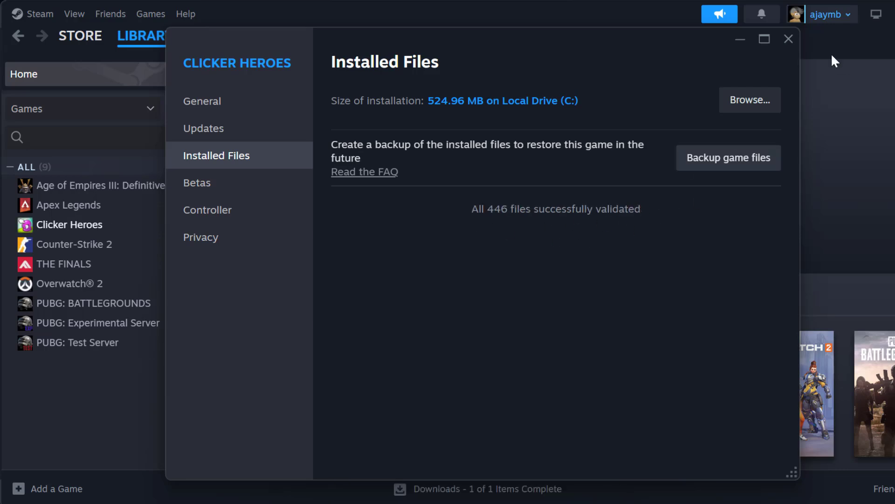
{"action": "left_click", "coordinate": [788, 38]}
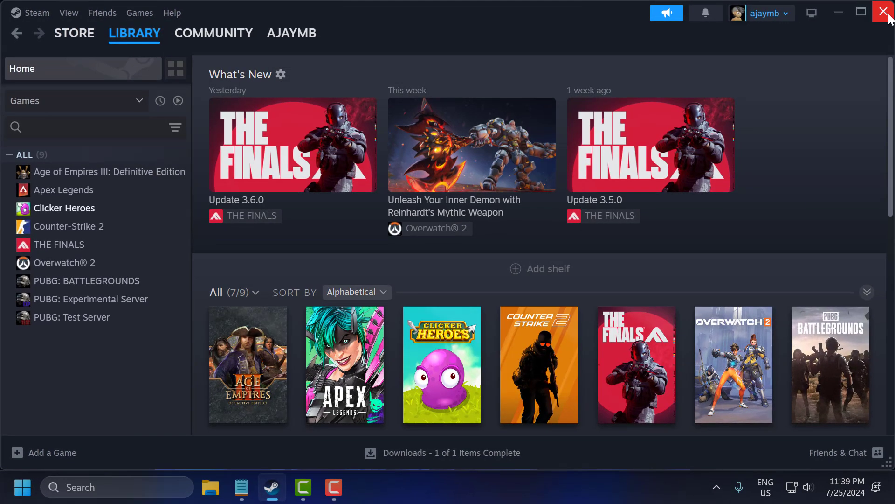
{"action": "left_click", "coordinate": [890, 17]}
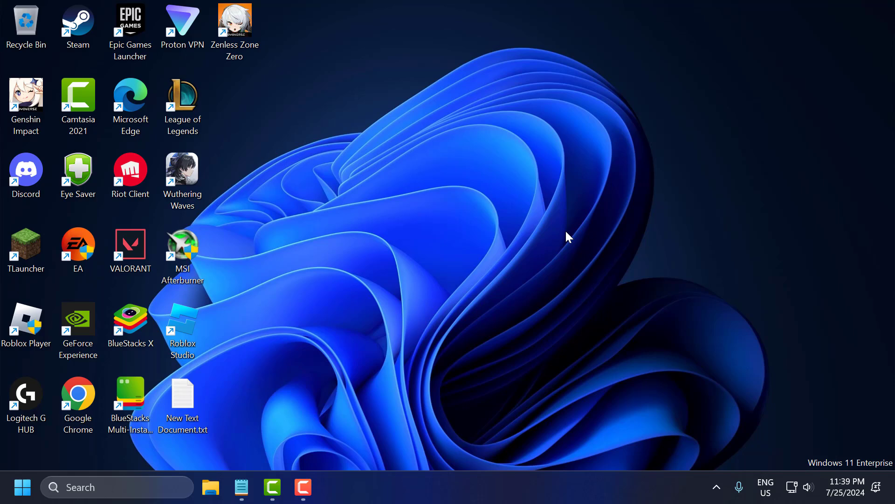
Run a Windows Update check in Settings, found via a 'check' search, then close Settings
{"action": "left_click", "coordinate": [146, 482]}
{"action": "type", "text": "ch"}
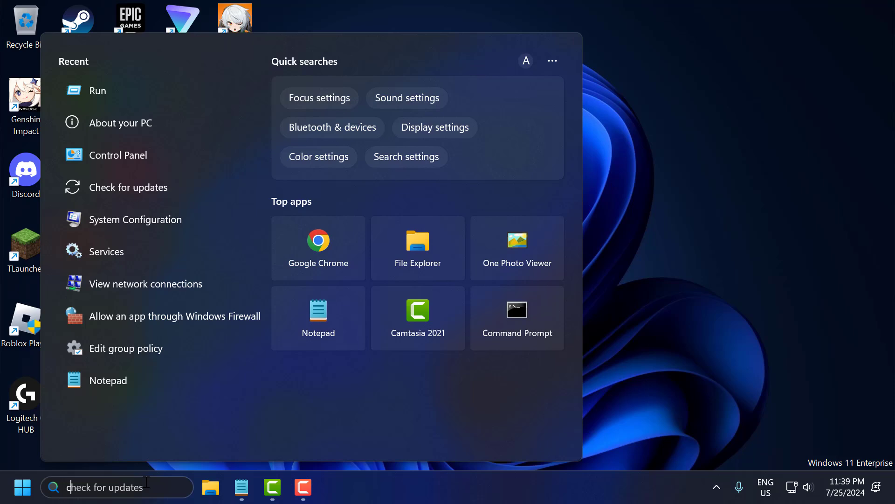
{"action": "type", "text": "eck"}
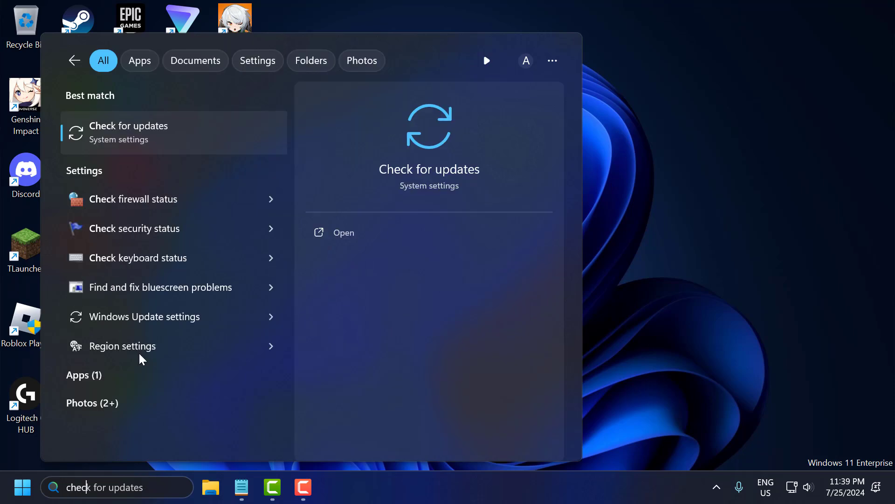
{"action": "left_click", "coordinate": [202, 141]}
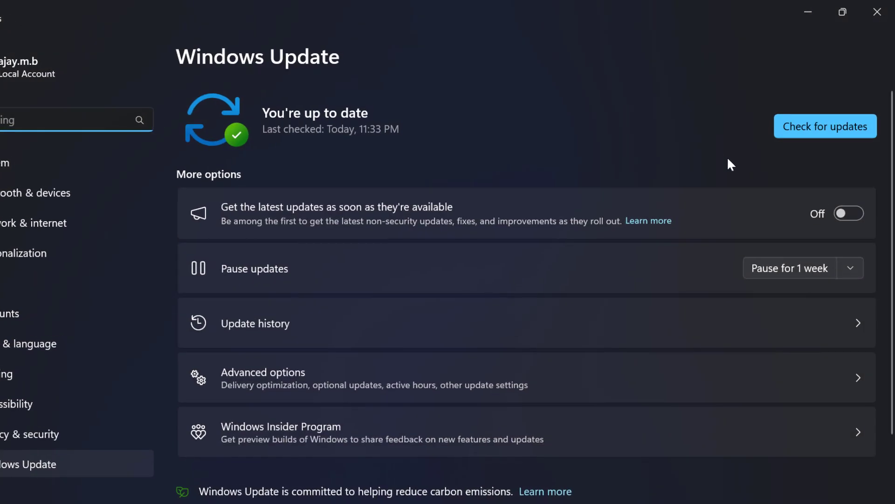
{"action": "left_click", "coordinate": [802, 130]}
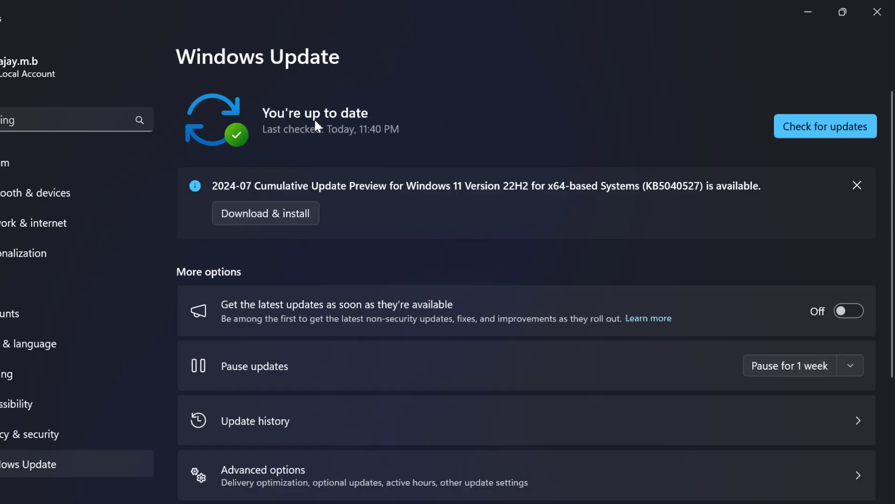
{"action": "left_click", "coordinate": [878, 11]}
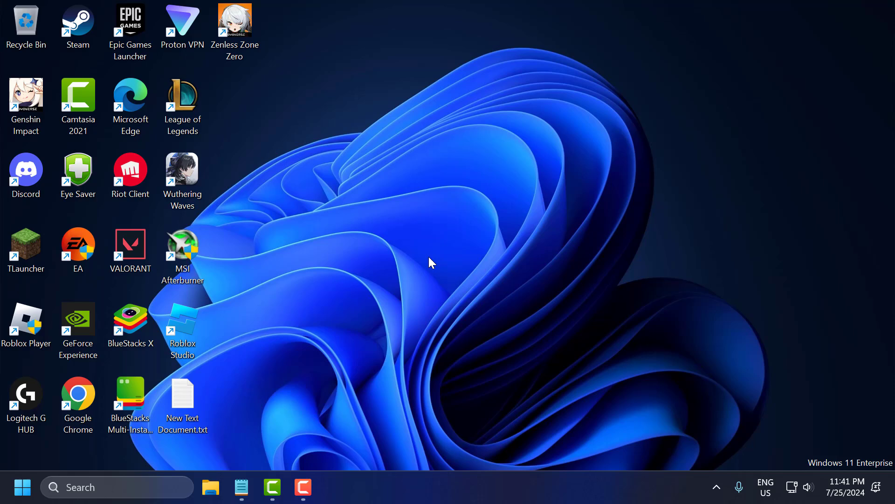
End the Gaming Services process in Task Manager, then close Task Manager
{"action": "right_click", "coordinate": [450, 482]}
{"action": "left_click", "coordinate": [486, 440]}
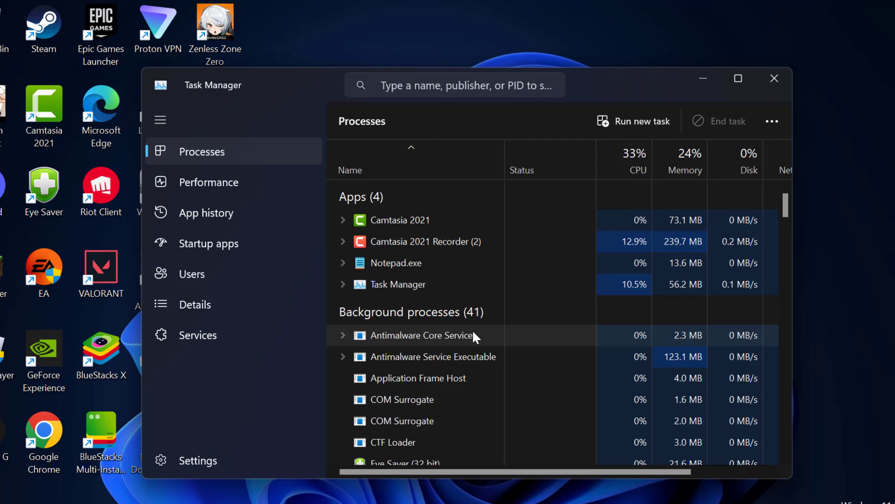
{"action": "scroll", "coordinate": [473, 334], "scroll_direction": "down", "scroll_amount": 4}
{"action": "scroll", "coordinate": [472, 330], "scroll_direction": "down", "scroll_amount": 1}
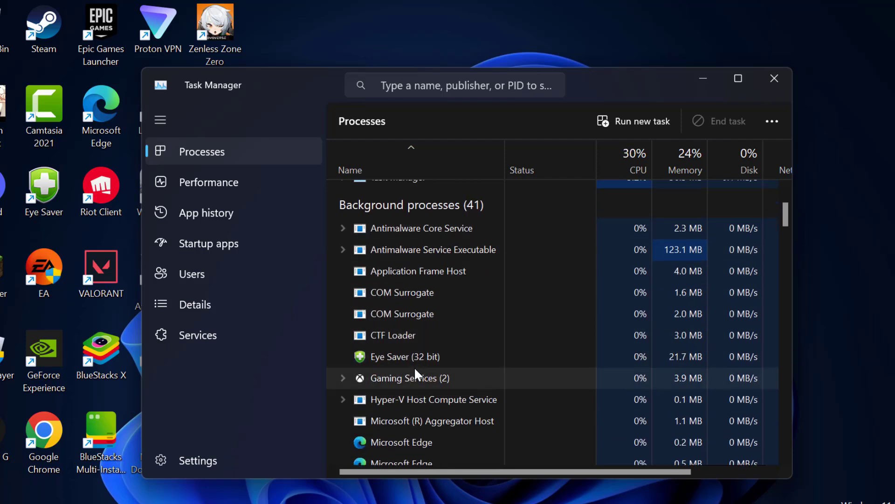
{"action": "right_click", "coordinate": [413, 381]}
{"action": "left_click", "coordinate": [466, 207]}
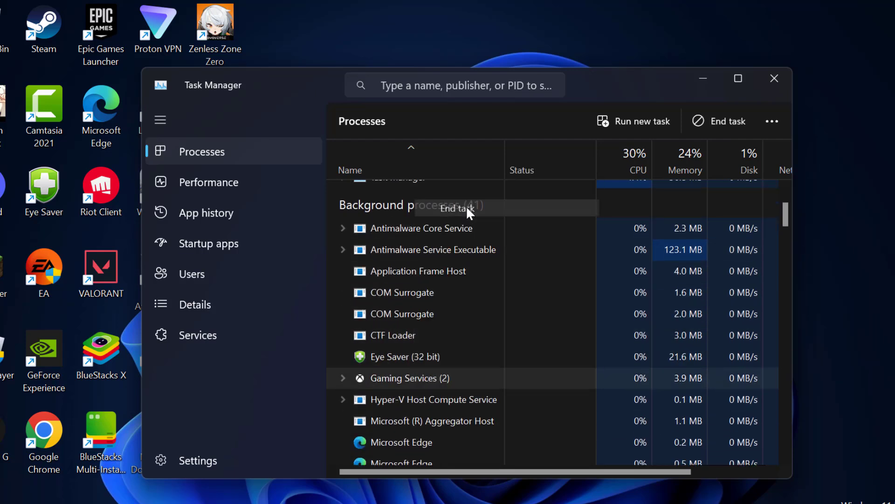
{"action": "left_click", "coordinate": [775, 78]}
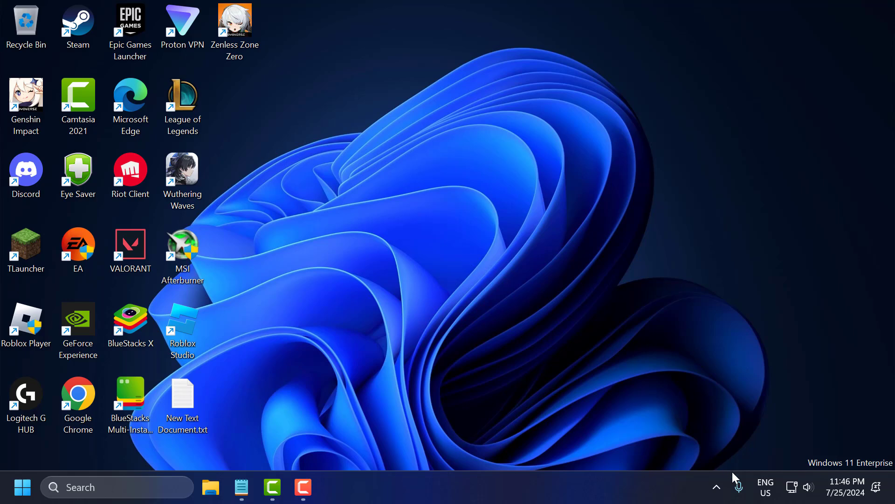
Open the Properties of Clicker Heroes from the Steam library
{"action": "left_click", "coordinate": [717, 487]}
{"action": "left_click", "coordinate": [715, 443]}
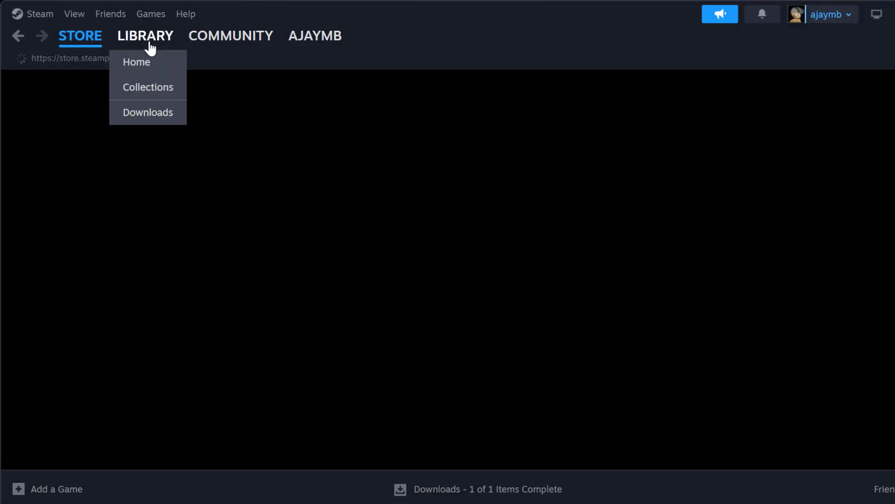
{"action": "left_click", "coordinate": [140, 36]}
{"action": "right_click", "coordinate": [70, 216]}
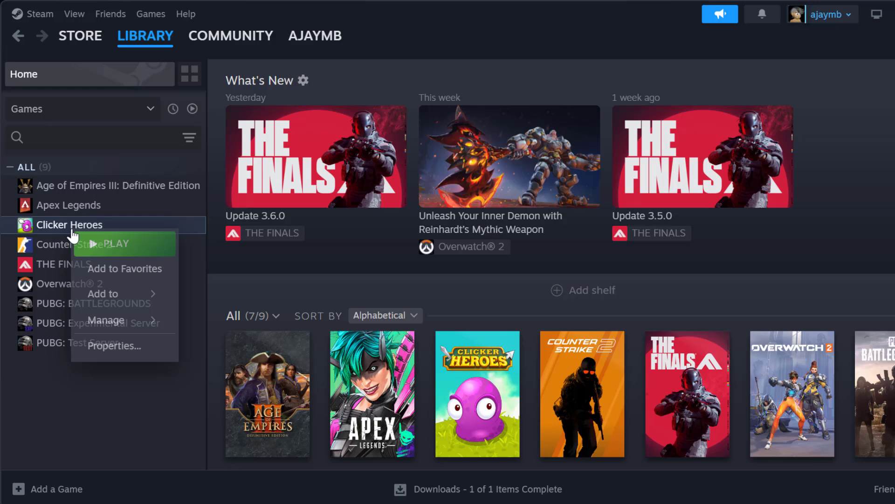
{"action": "left_click", "coordinate": [117, 346]}
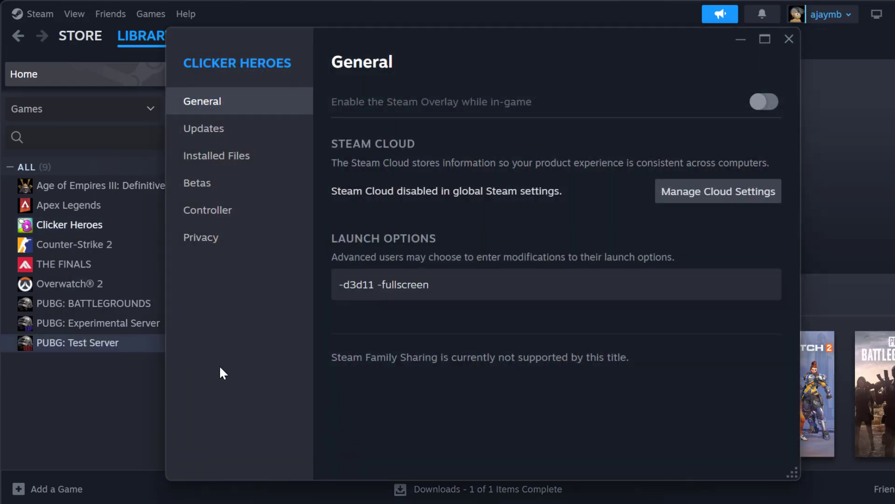
Set the launch options to -d3d11 -fullscreen from the saved note, then close Steam
{"action": "key", "text": "alt+Tab"}
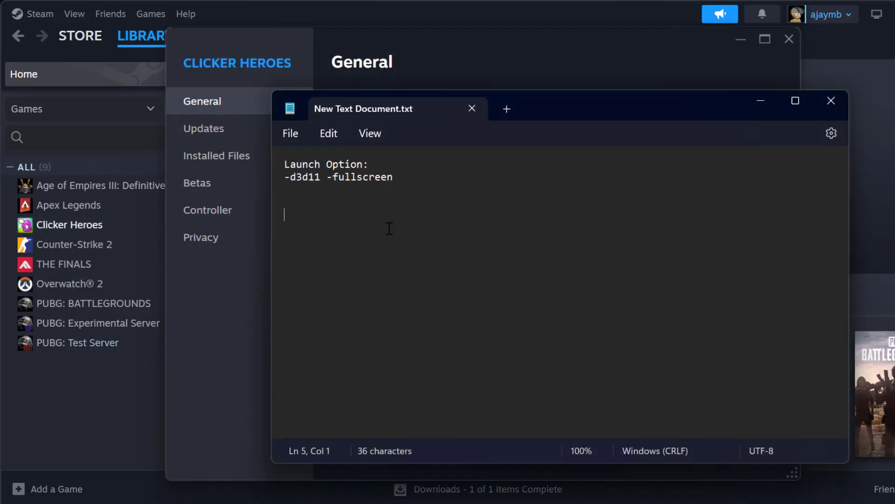
{"action": "triple_click", "coordinate": [377, 181]}
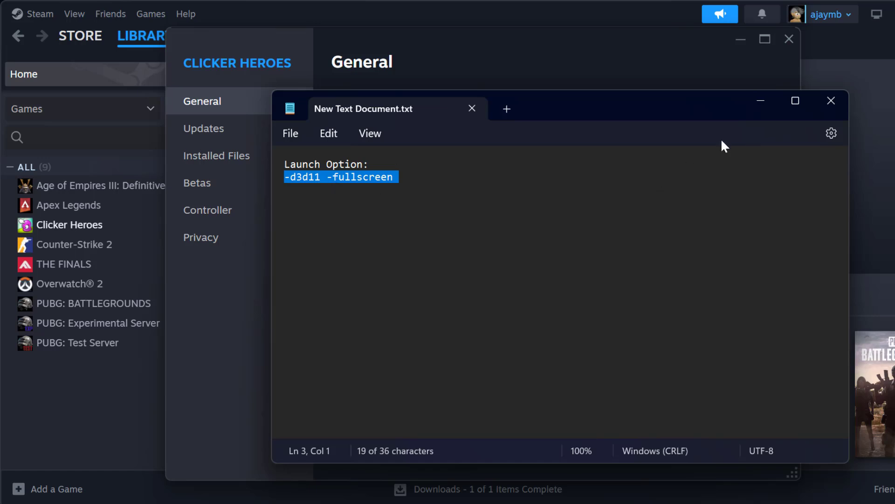
{"action": "left_click", "coordinate": [761, 100]}
{"action": "left_click_drag", "start_coordinate": [430, 286], "coordinate": [338, 288]}
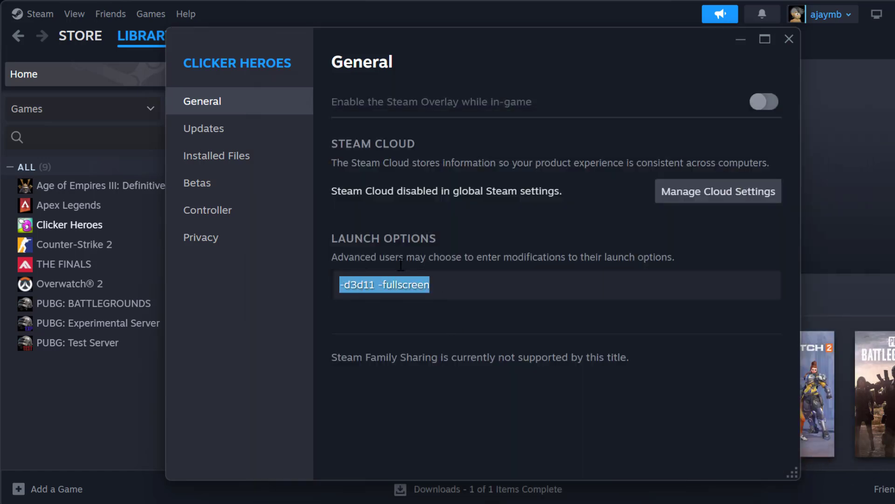
{"action": "left_click", "coordinate": [382, 231]}
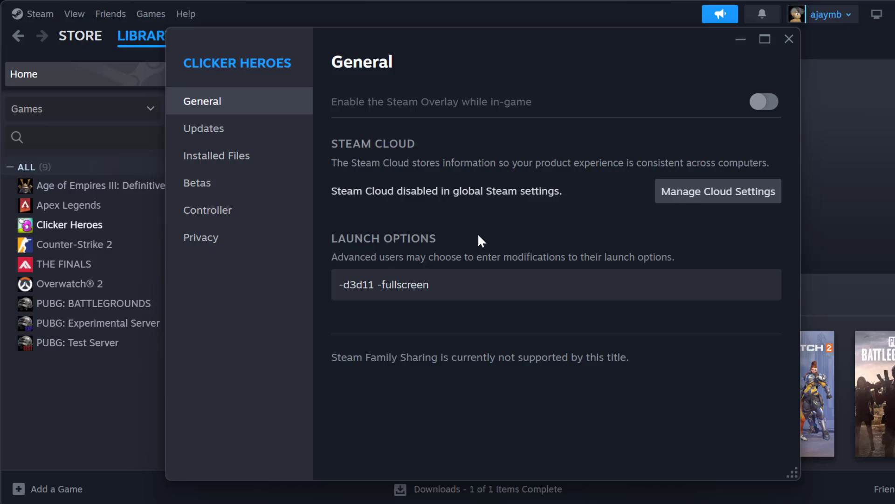
{"action": "left_click", "coordinate": [789, 39]}
{"action": "left_click", "coordinate": [894, 36]}
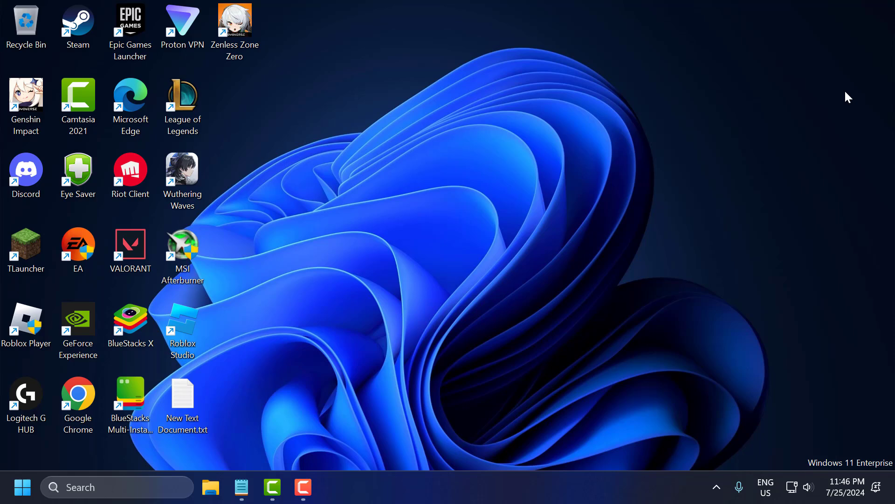
Open the local Temp folder through the Run dialog with %temp%
{"action": "left_click", "coordinate": [171, 488]}
{"action": "type", "text": "run"}
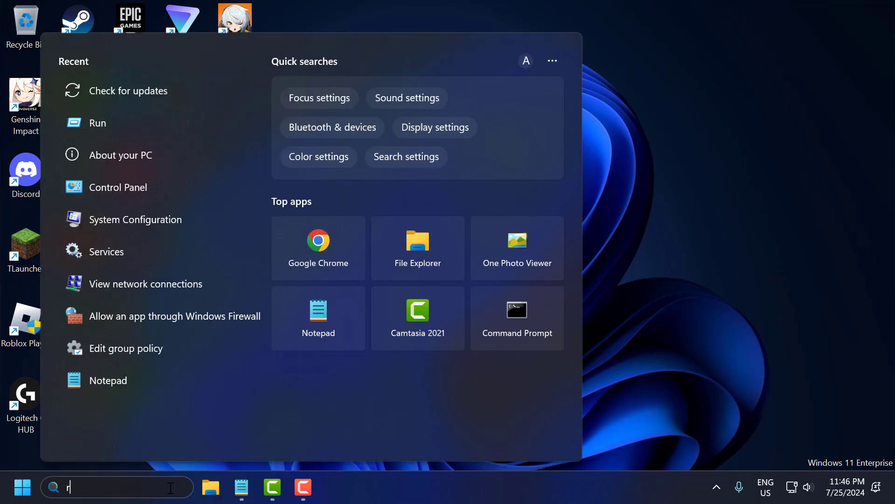
{"action": "left_click", "coordinate": [188, 136]}
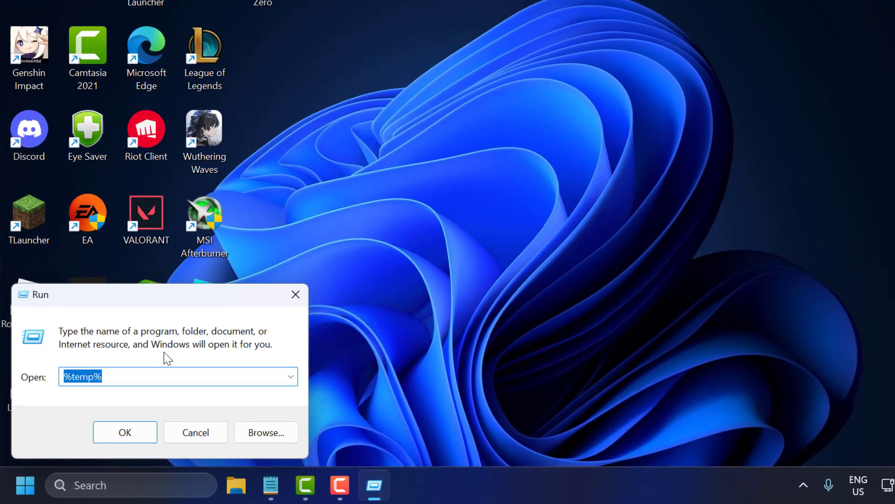
{"action": "left_click", "coordinate": [130, 378]}
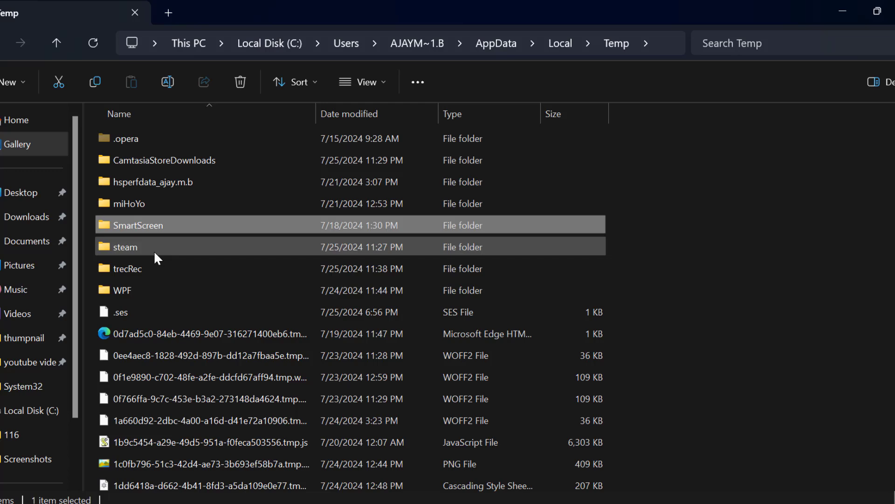
Delete all 201 temp files, skipping every file still in use, then close Explorer
{"action": "key", "text": "ctrl+a"}
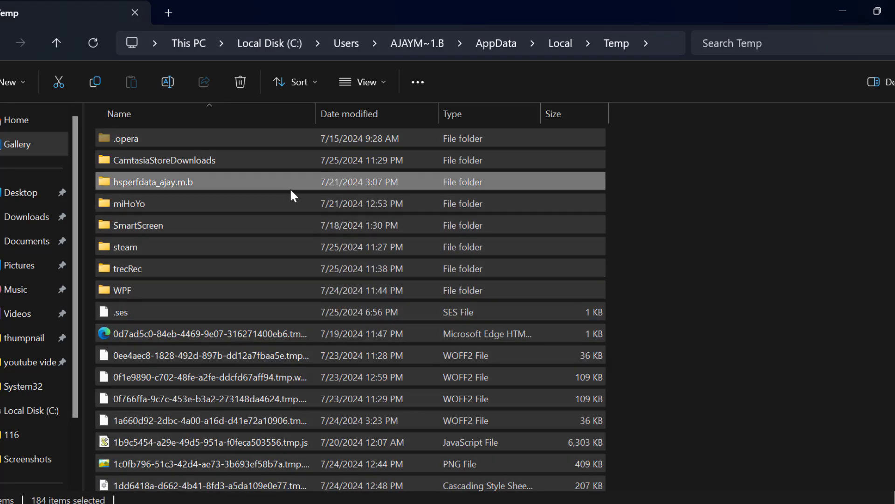
{"action": "right_click", "coordinate": [309, 288]}
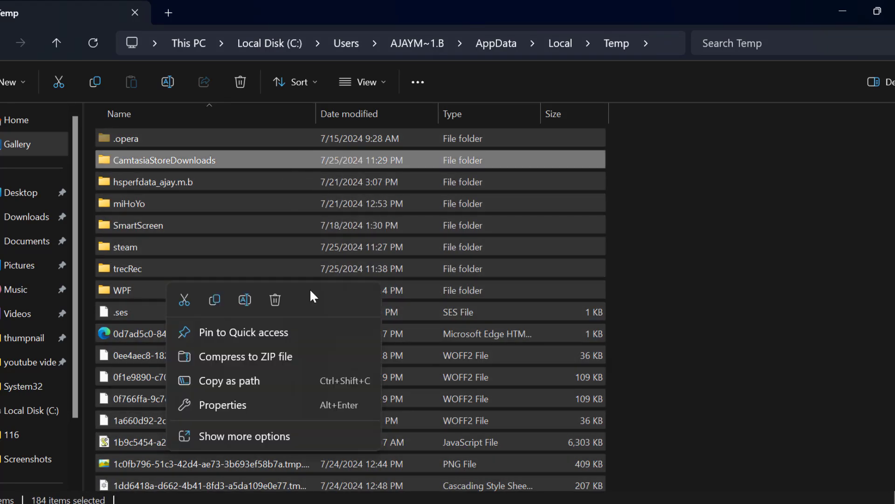
{"action": "left_click", "coordinate": [276, 300]}
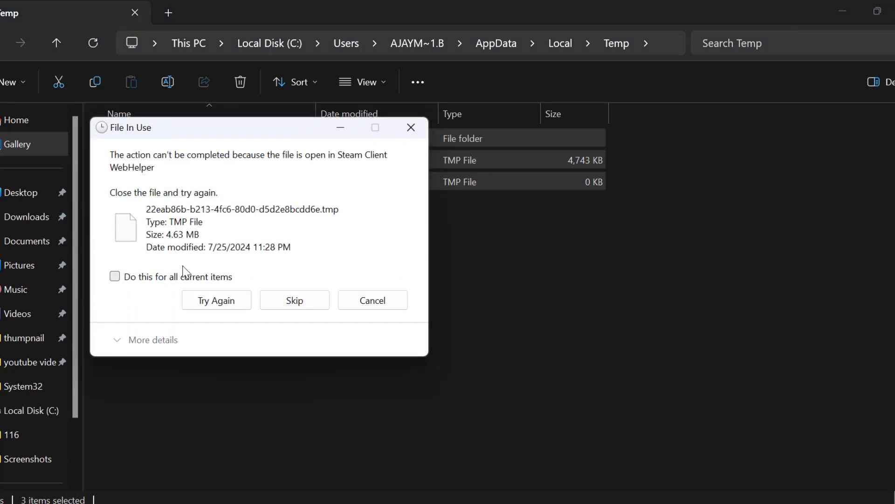
{"action": "left_click", "coordinate": [115, 276]}
{"action": "left_click", "coordinate": [303, 306]}
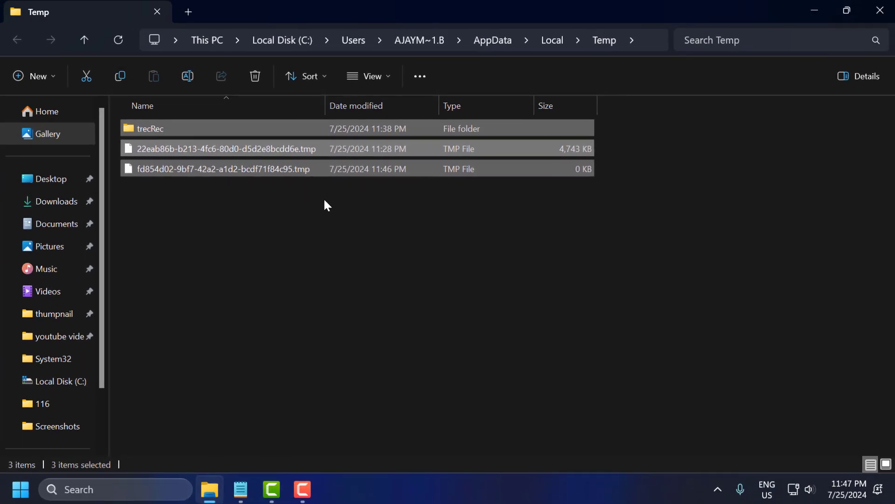
{"action": "left_click", "coordinate": [879, 11]}
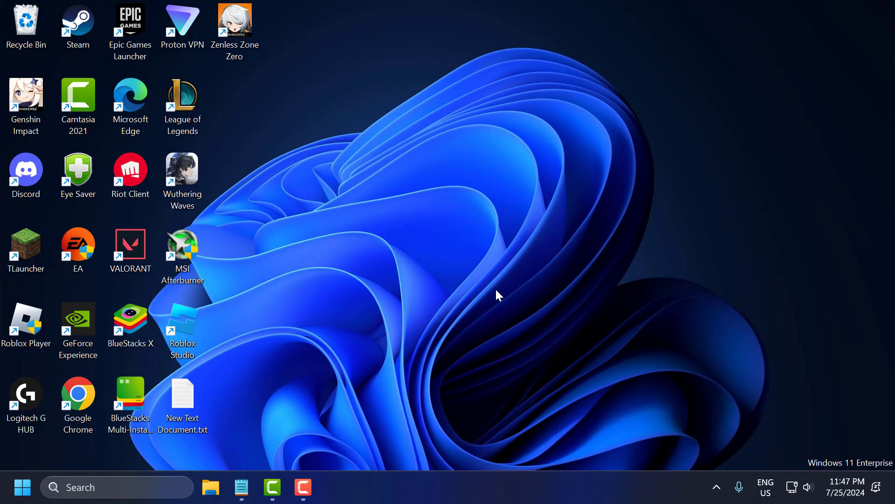
{"action": "left_click", "coordinate": [717, 487]}
{"action": "left_click", "coordinate": [719, 445]}
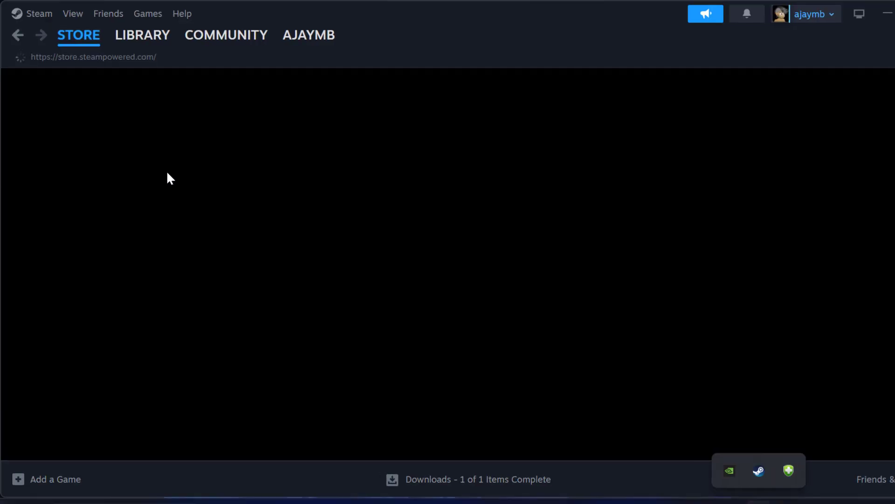
{"action": "left_click", "coordinate": [142, 35]}
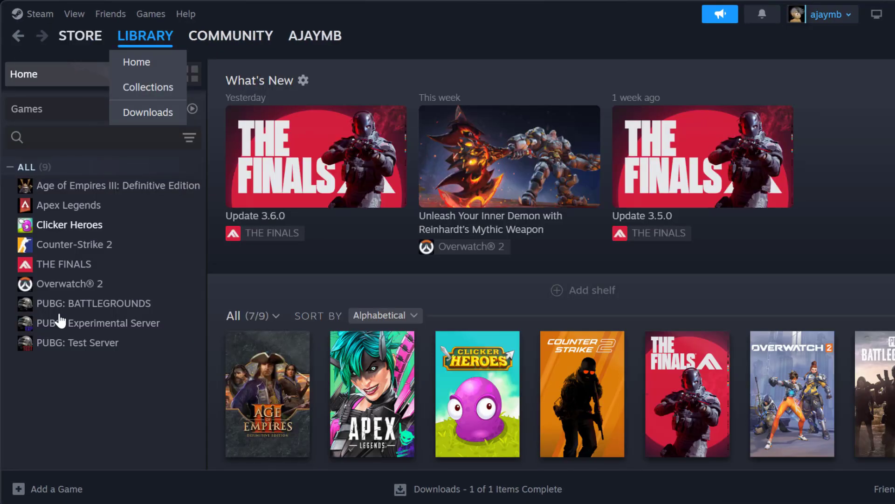
{"action": "right_click", "coordinate": [68, 231]}
{"action": "mouse_move", "coordinate": [124, 325]}
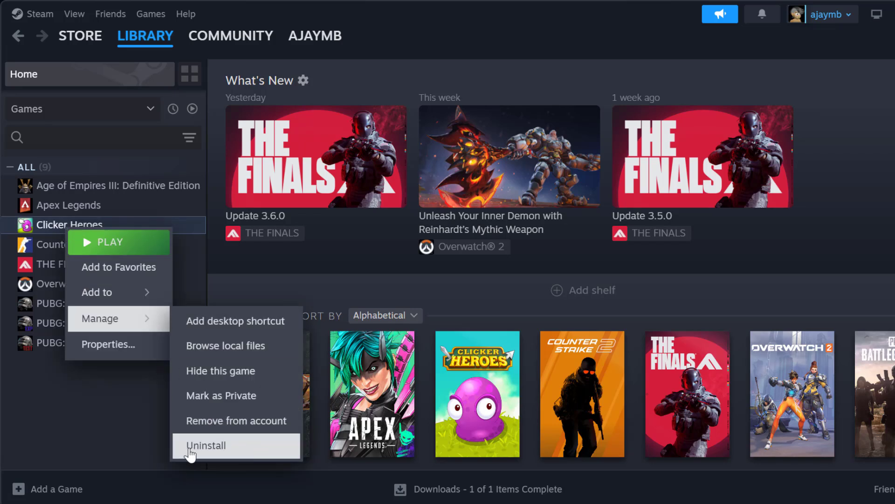
{"action": "left_click", "coordinate": [122, 444]}
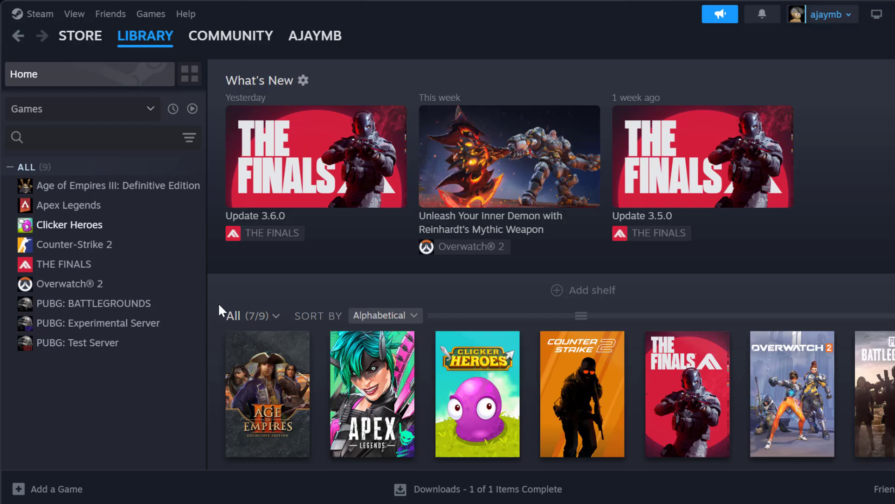